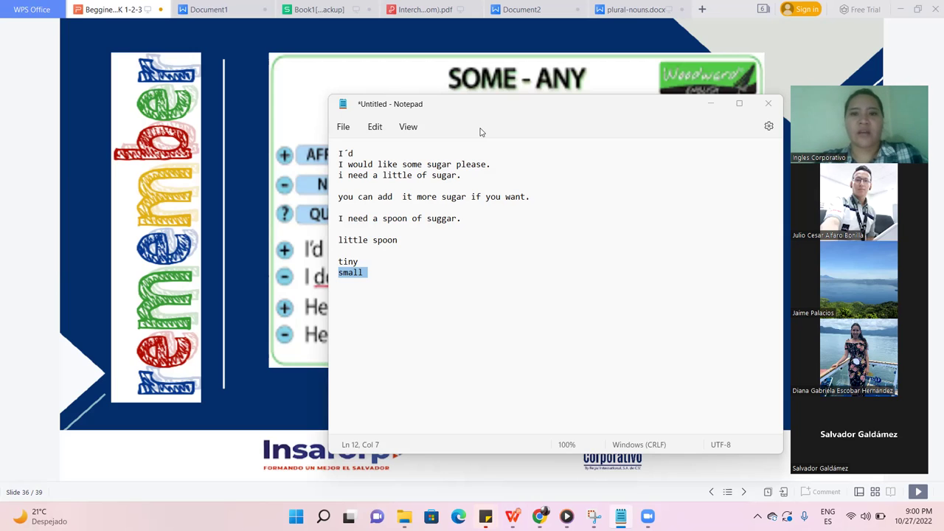
# Step: Leave the slide show and switch to the Book1 workbook containing the attendance list
pyautogui.click(710, 104)
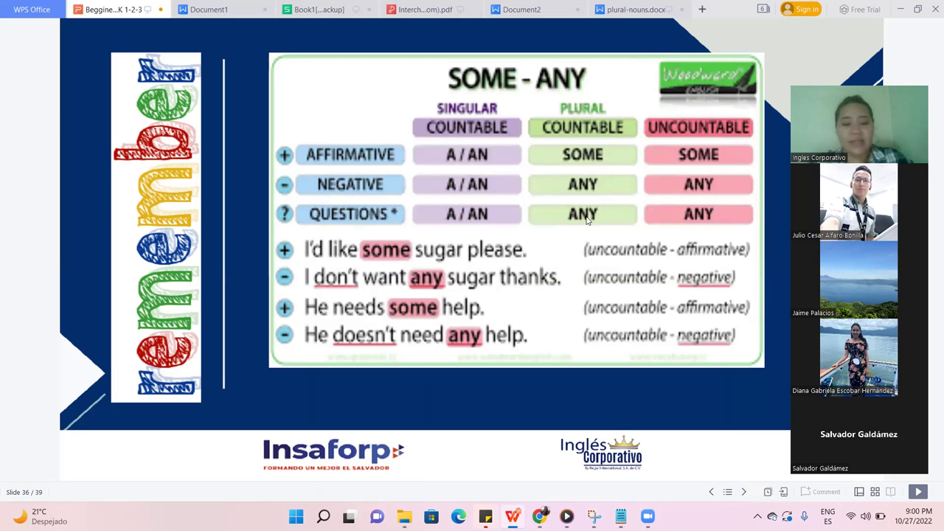
pyautogui.press('Escape')
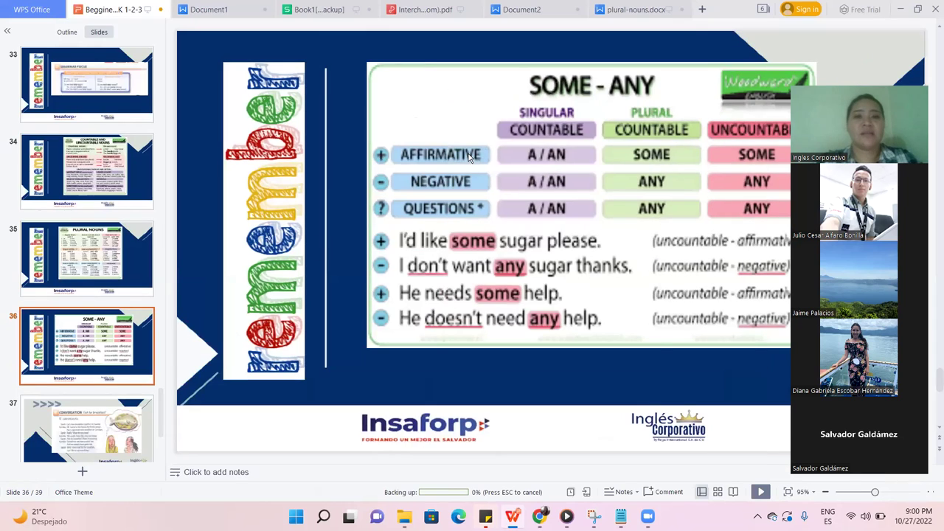
pyautogui.click(319, 11)
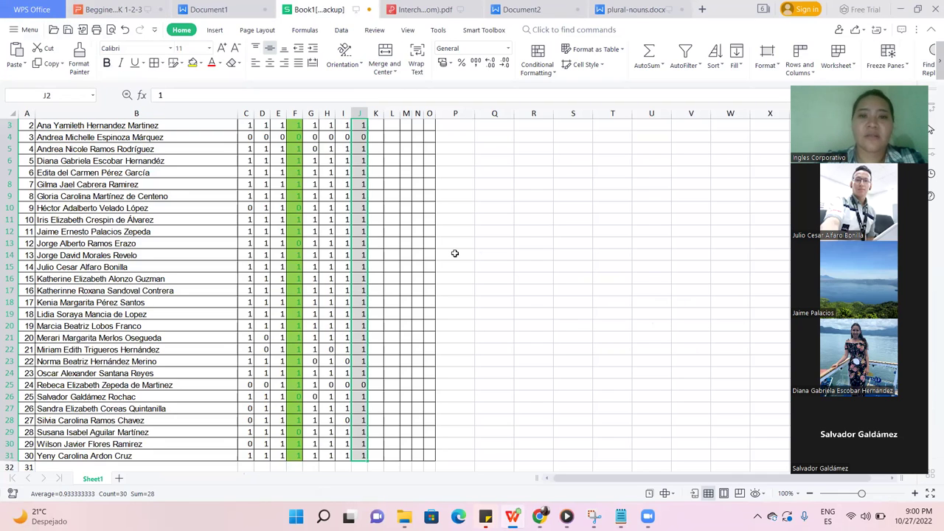
# Step: In the day 27 attendance column, enter 1 for participants No. 1 and 2 and 0 for No. 3
pyautogui.scroll(1, 400, 164)
pyautogui.click(376, 139)
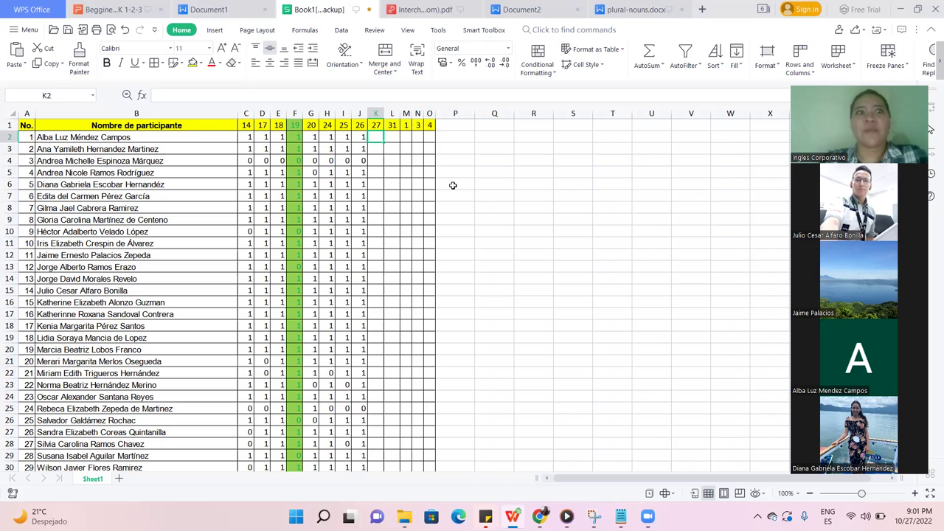
pyautogui.write('1')
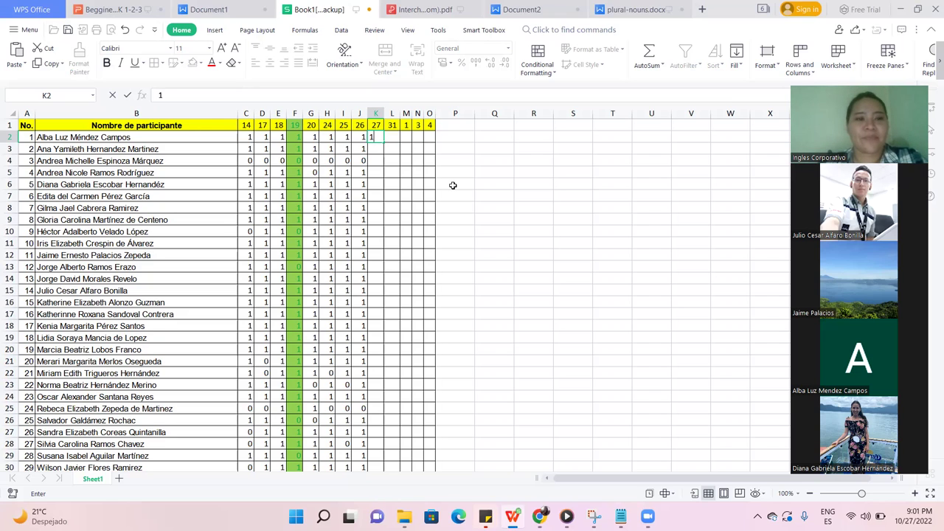
pyautogui.press('Return')
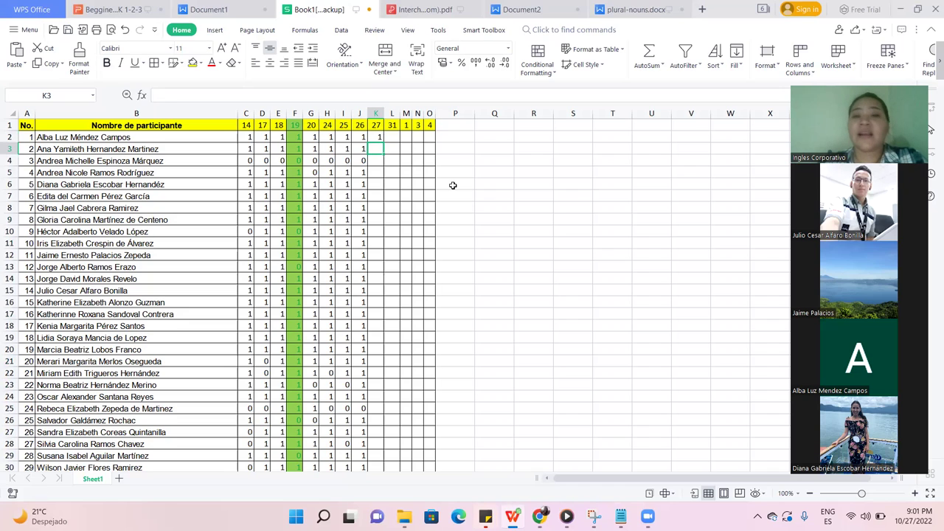
pyautogui.write('1')
pyautogui.press('Return')
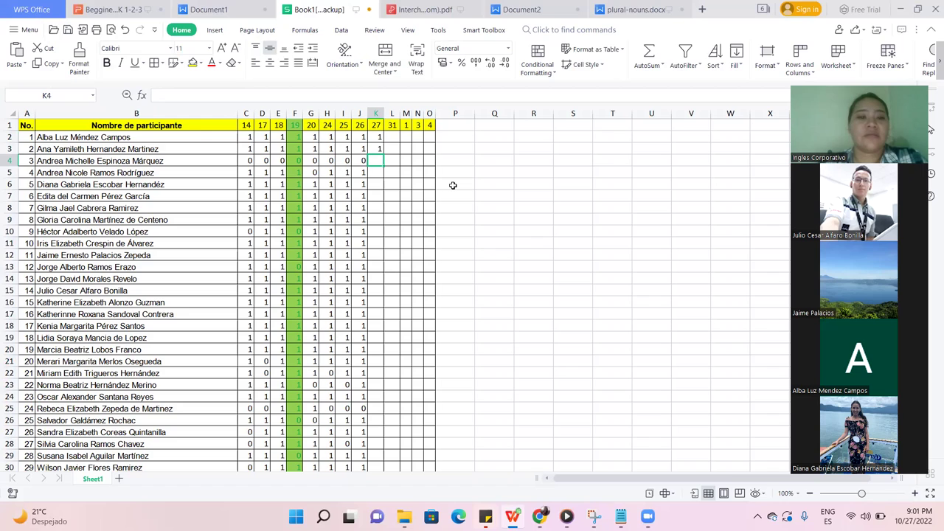
pyautogui.press('Up')
pyautogui.press('Down')
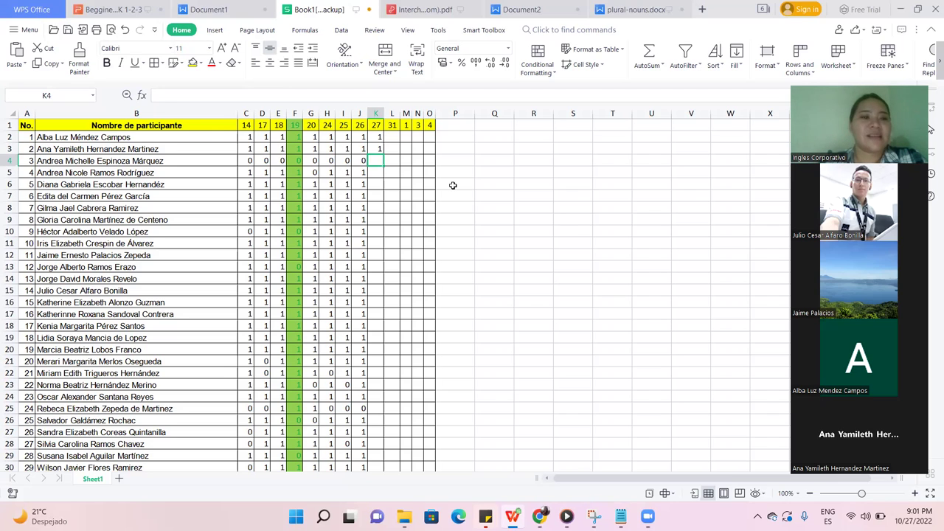
pyautogui.write('0')
pyautogui.press('Return')
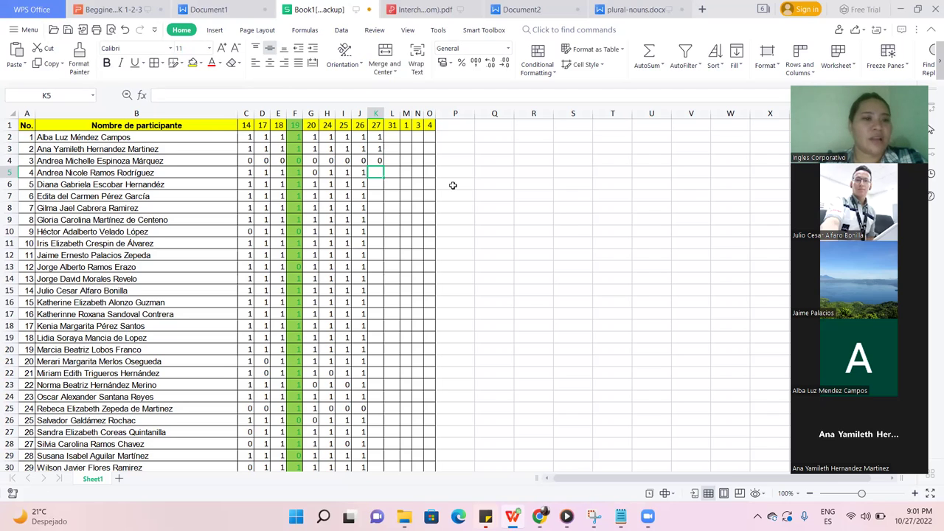
# Step: Record day 27 attendance as 1 for participants No. 4 and 5 and 0 for No. 6
pyautogui.write('1')
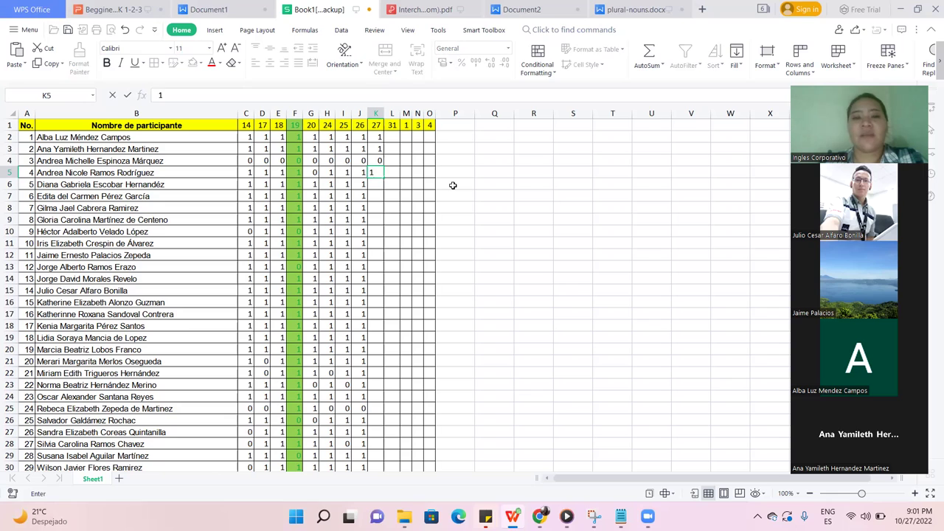
pyautogui.press('Return')
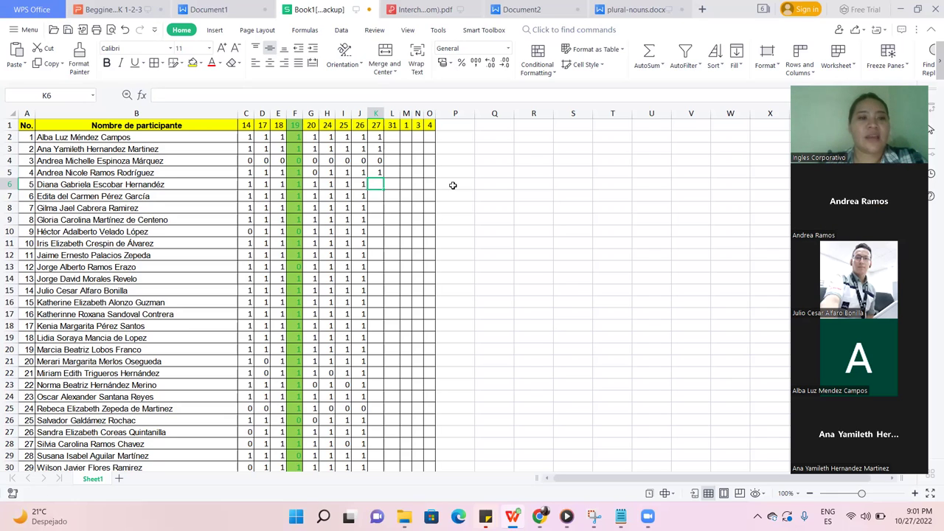
pyautogui.write('1')
pyautogui.press('Return')
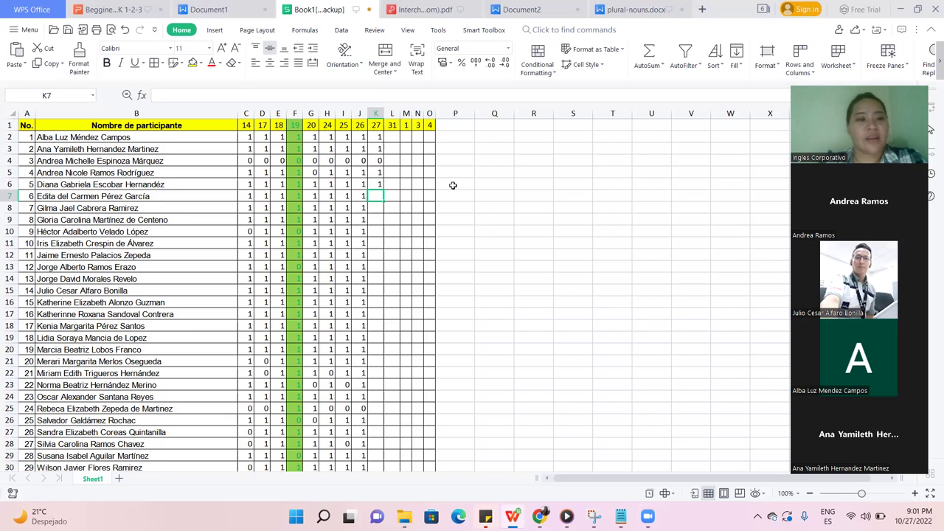
pyautogui.write('1')
pyautogui.press('Return')
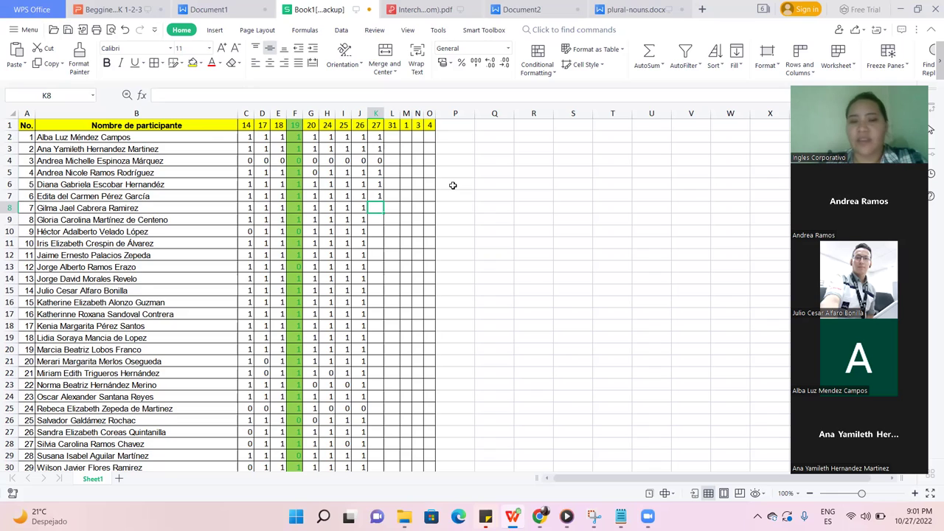
pyautogui.press('Up')
pyautogui.write('0')
pyautogui.press('Return')
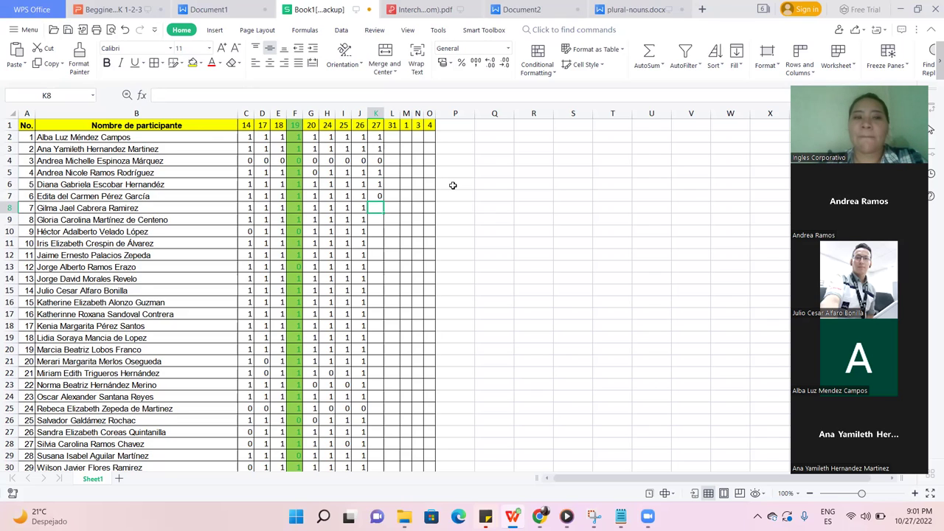
# Step: Enter 1 in the day 27 column for participants No. 7 through 11
pyautogui.write('1')
pyautogui.press('Return')
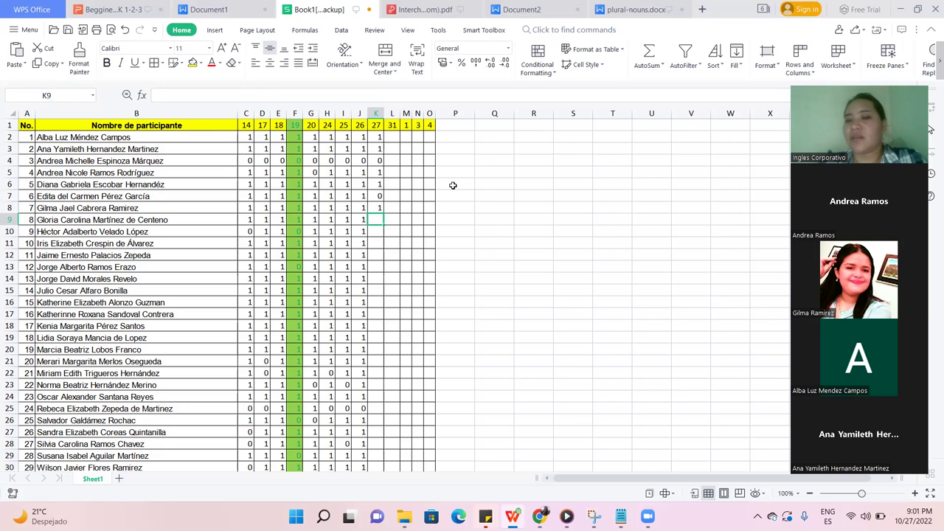
pyautogui.write('1')
pyautogui.press('Return')
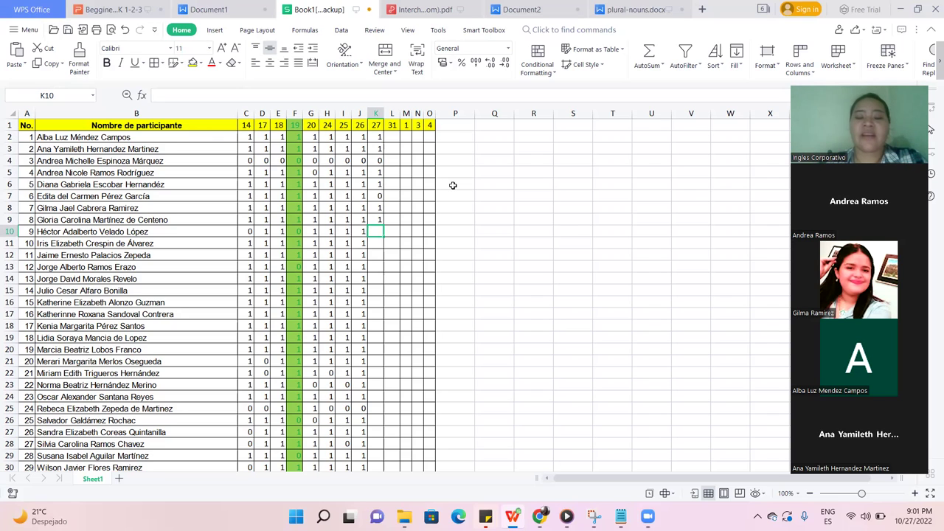
pyautogui.write('1')
pyautogui.press('Return')
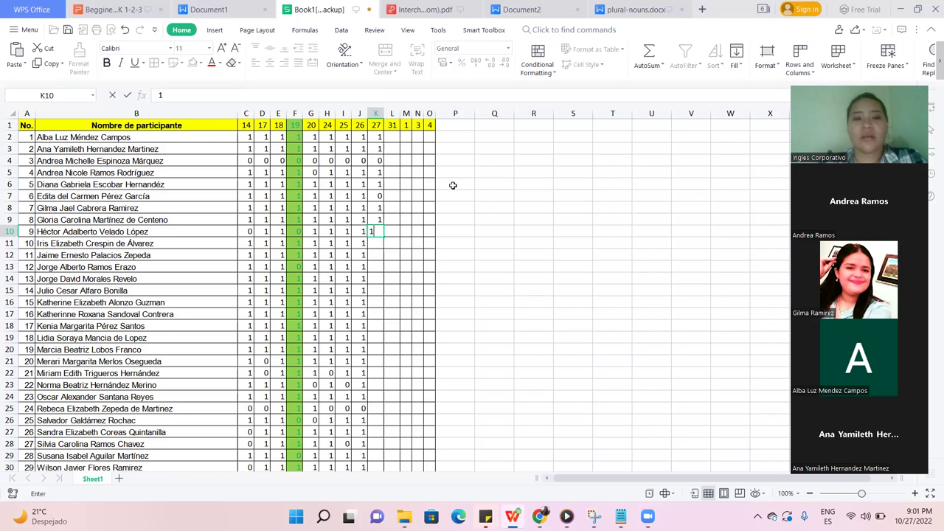
pyautogui.write('1')
pyautogui.press('Return')
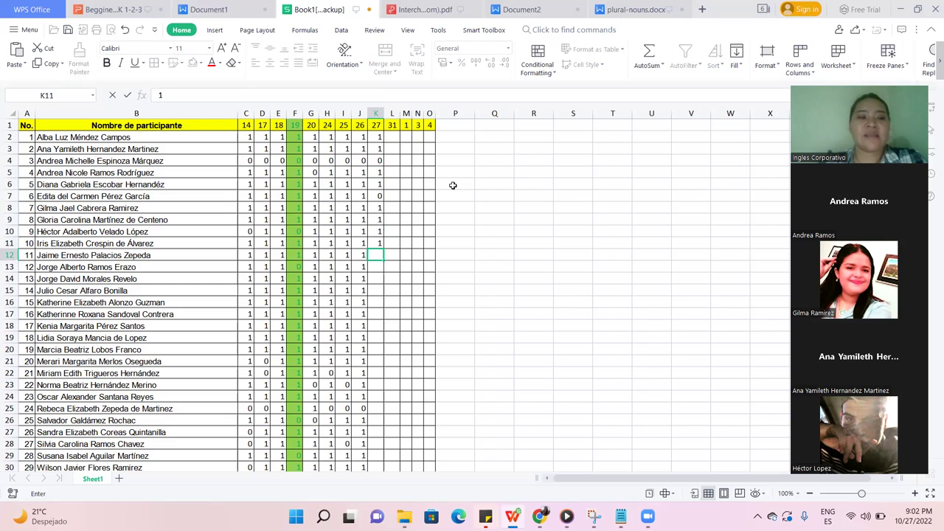
pyautogui.write('1')
pyautogui.press('Return')
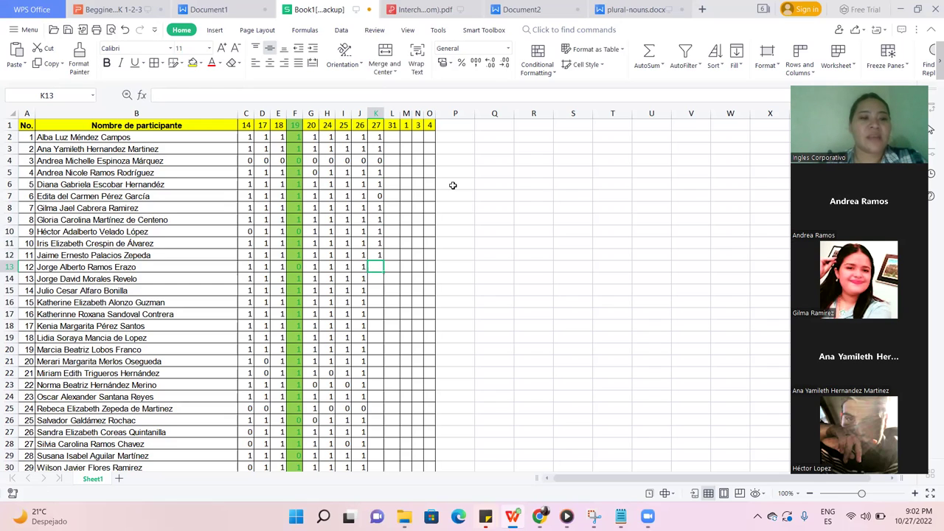
# Step: Enter 1 in the day 27 column for participants No. 12 through 15
pyautogui.write('1')
pyautogui.press('Return')
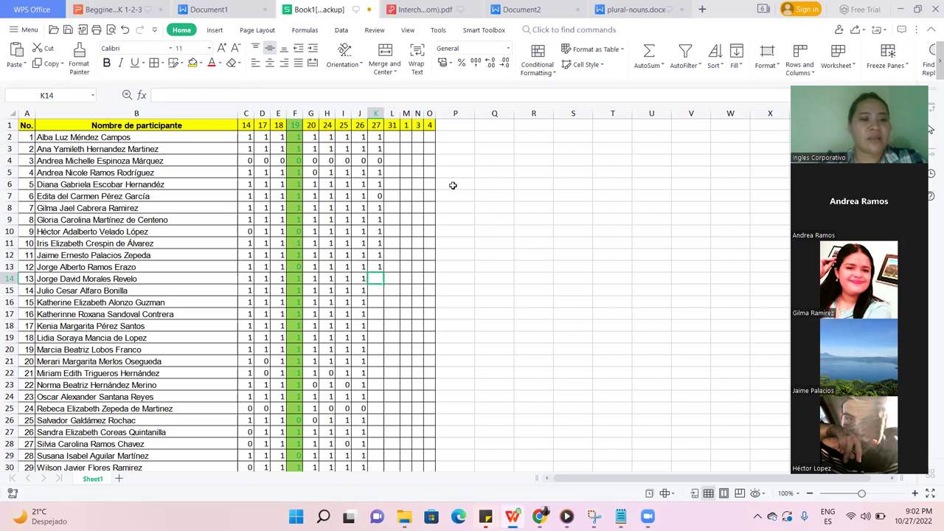
pyautogui.write('1')
pyautogui.press('Return')
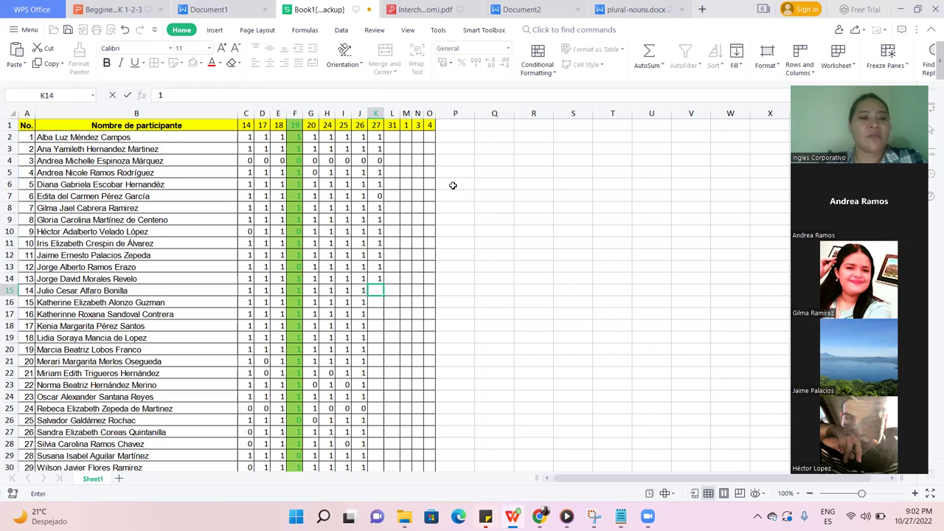
pyautogui.write('1')
pyautogui.press('Return')
pyautogui.write('1')
pyautogui.press('Return')
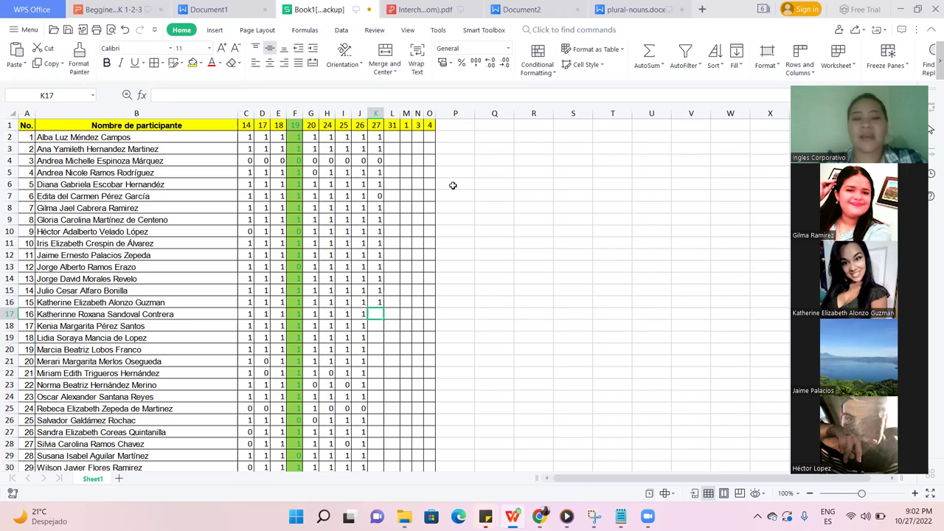
# Step: Enter 1 in the day 27 column for participants No. 16 through 19
pyautogui.write('1')
pyautogui.press('Return')
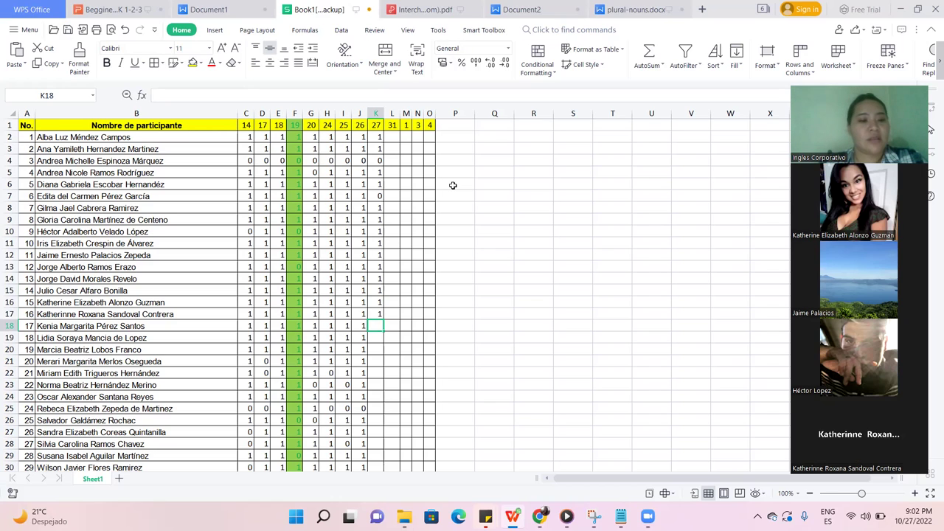
pyautogui.write('1')
pyautogui.press('Return')
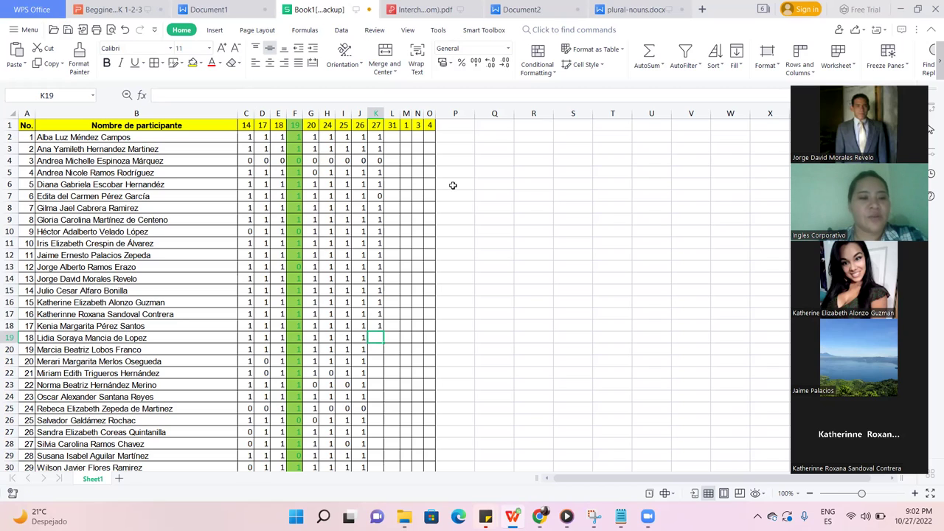
pyautogui.write('1')
pyautogui.press('Return')
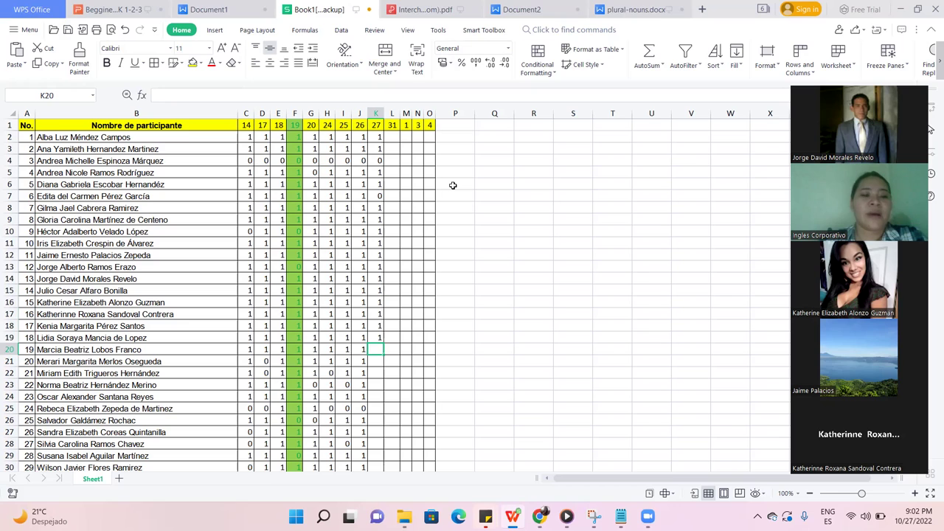
pyautogui.write('1')
pyautogui.press('Return')
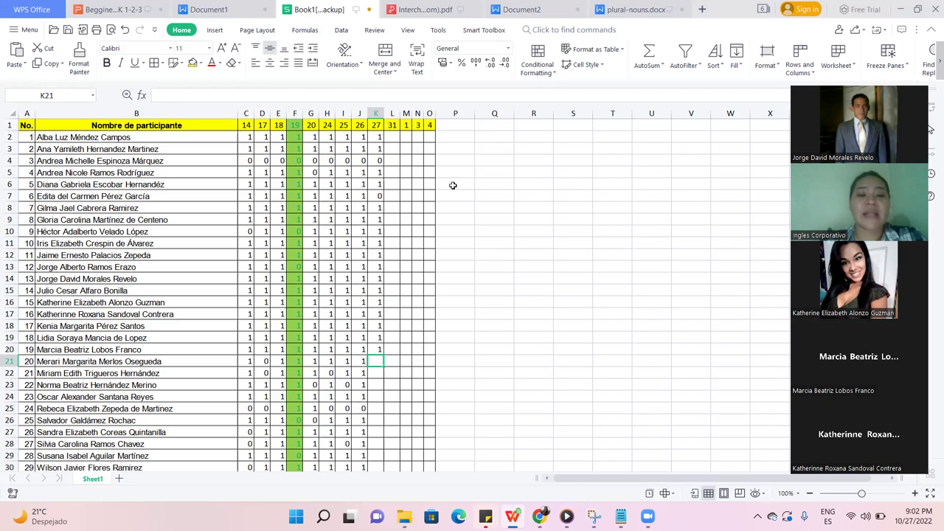
# Step: Record day 27 attendance as 0 for participant No. 20 and 1 for No. 21
pyautogui.write('0')
pyautogui.press('Return')
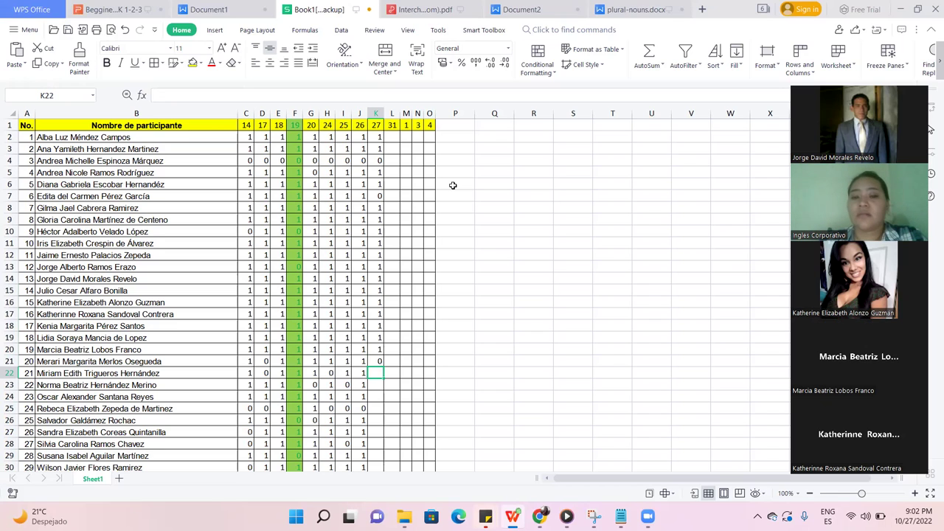
pyautogui.write('1')
pyautogui.press('Return')
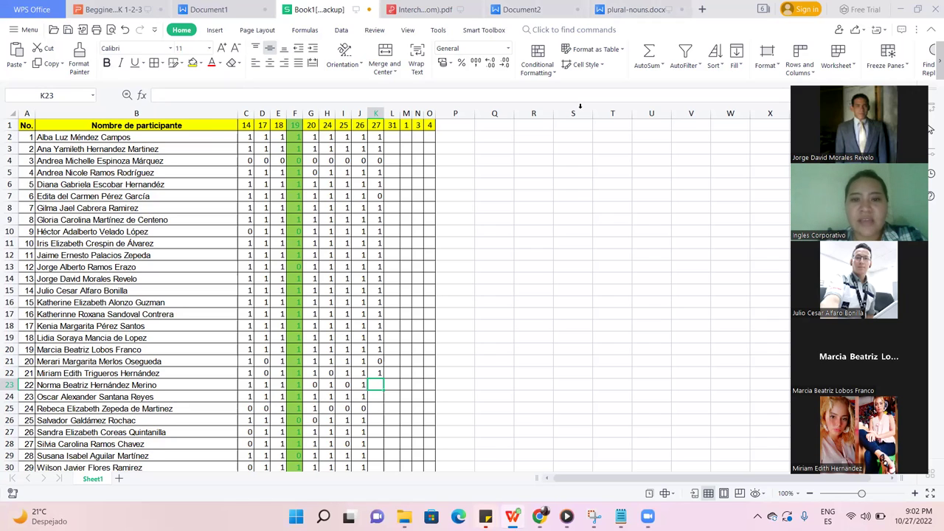
# Step: Review the names and attendance marks in the rows of participants No. 6 and 20
pyautogui.click(242, 200)
pyautogui.click(127, 183)
pyautogui.click(121, 193)
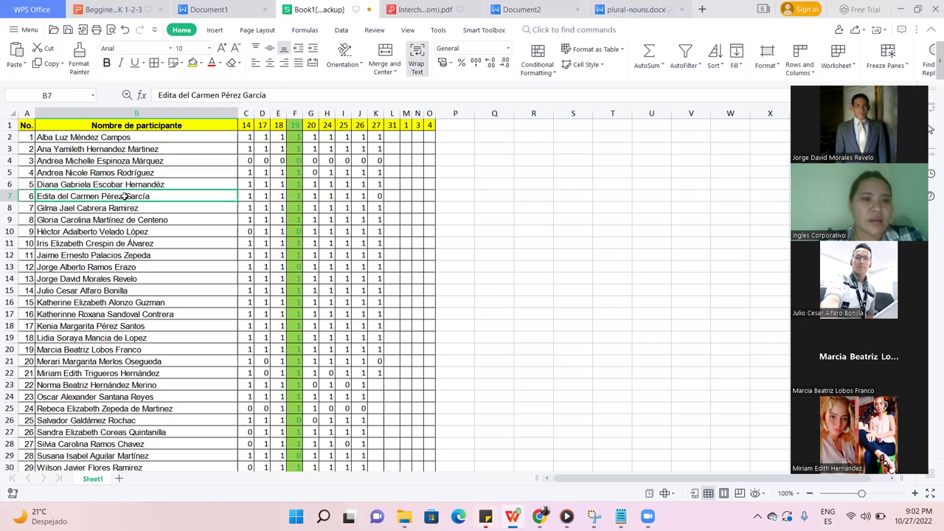
pyautogui.click(344, 196)
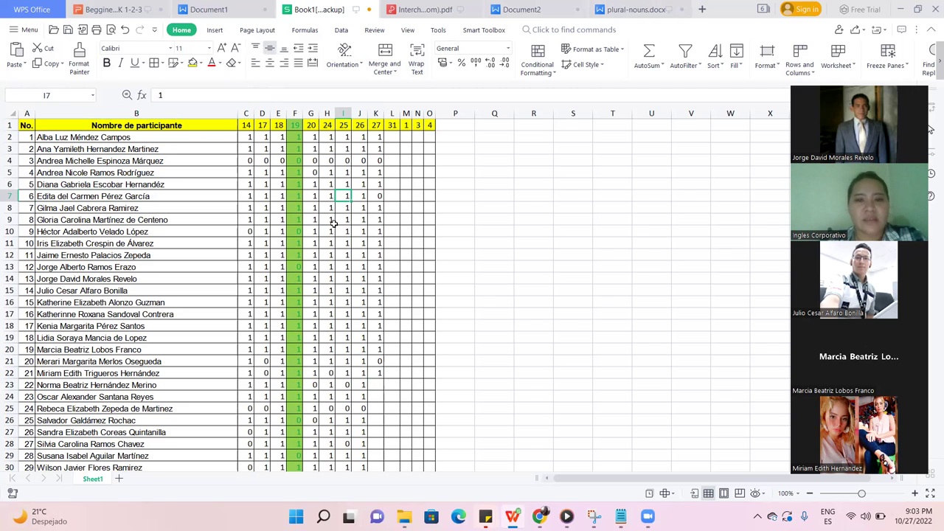
pyautogui.click(75, 372)
pyautogui.click(165, 355)
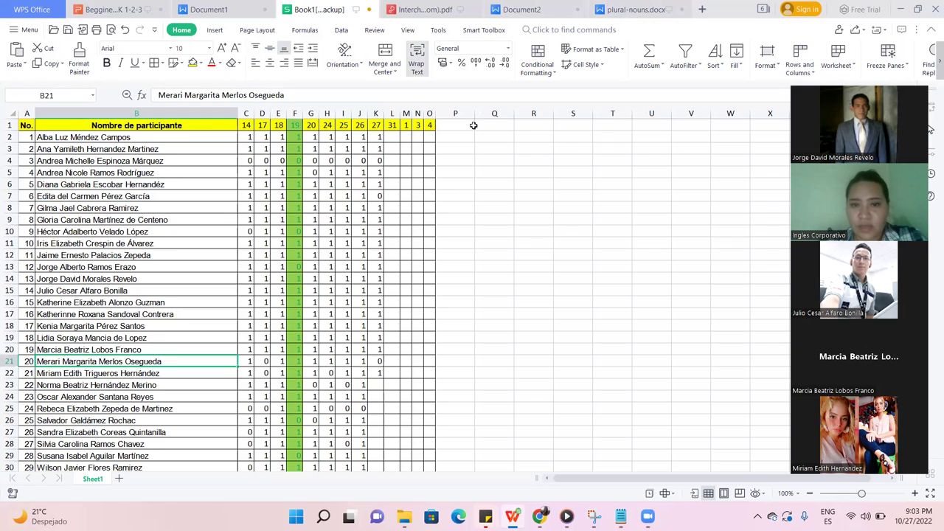
# Step: Enter 1 in the day 27 column for participants No. 22 and 23
pyautogui.scroll(-1, 389, 326)
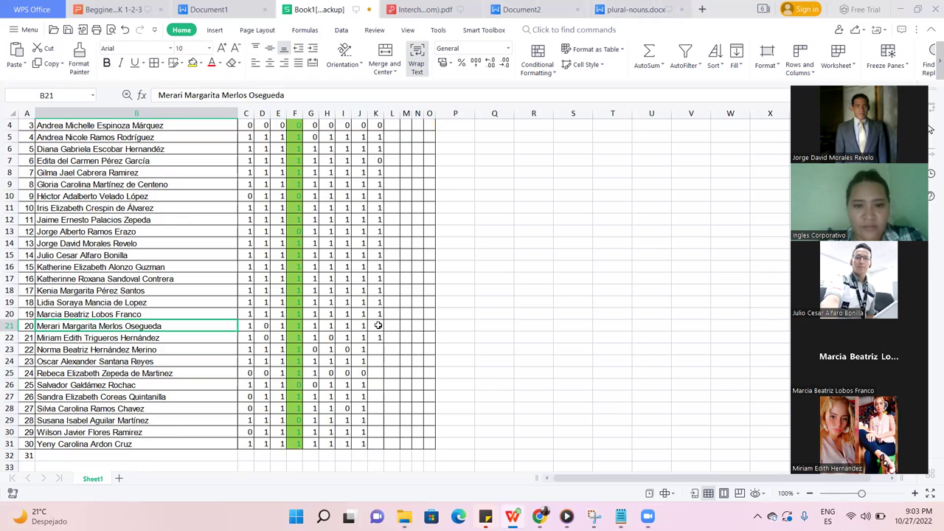
pyautogui.click(379, 325)
pyautogui.press('Down')
pyautogui.press('Down')
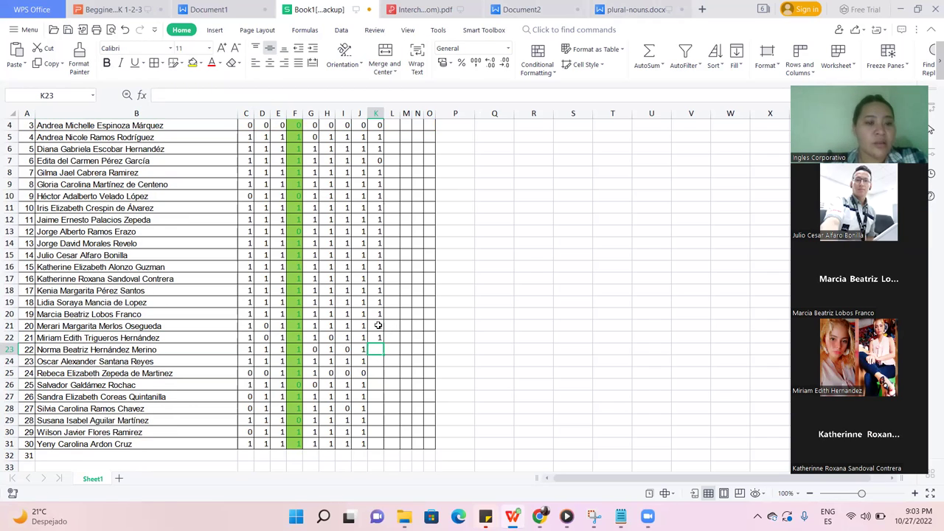
pyautogui.write('1')
pyautogui.press('Return')
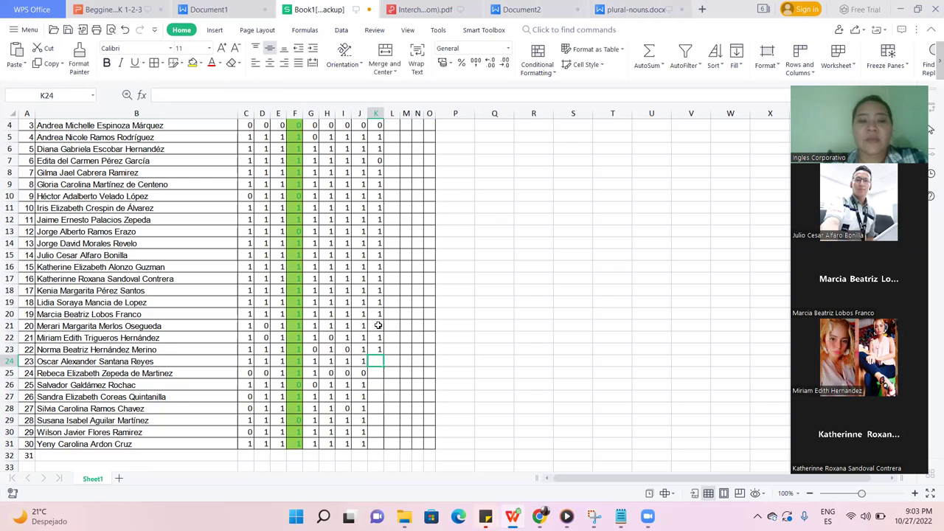
pyautogui.write('1')
pyautogui.press('Return')
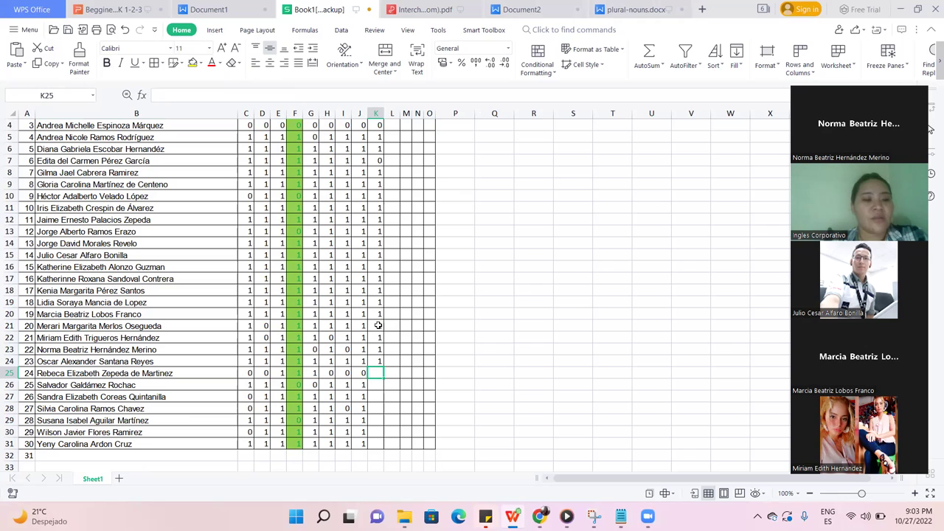
# Step: Enter 1 in the day 27 column for participants No. 24 through 27
pyautogui.write('1')
pyautogui.press('Return')
pyautogui.write('1')
pyautogui.press('Return')
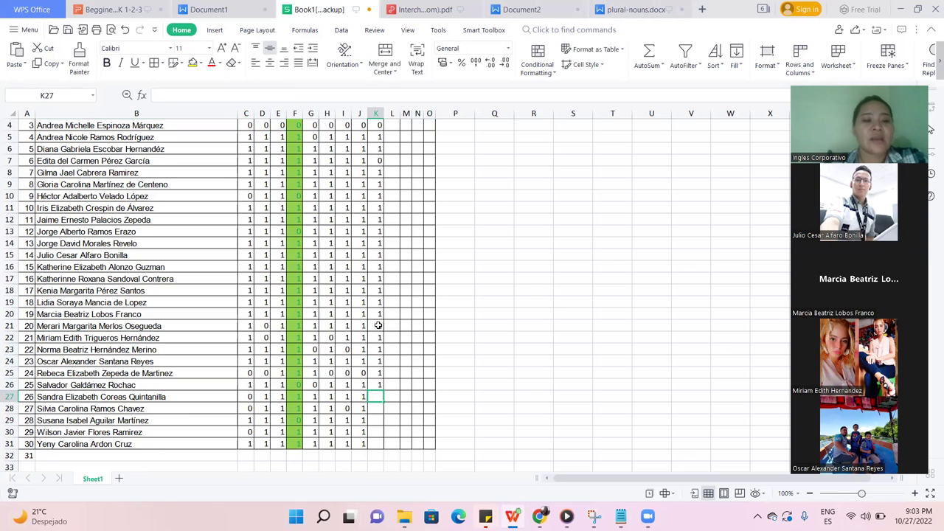
pyautogui.write('1')
pyautogui.press('Return')
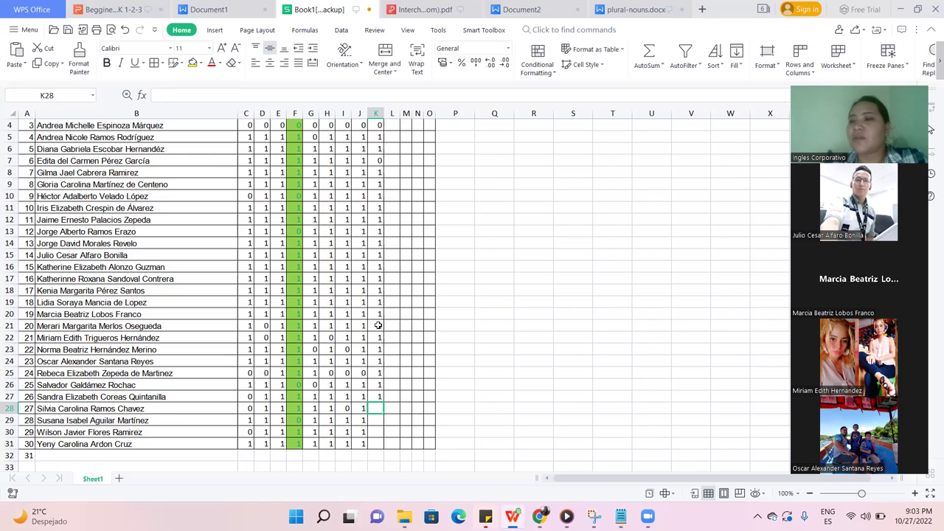
pyautogui.write('1')
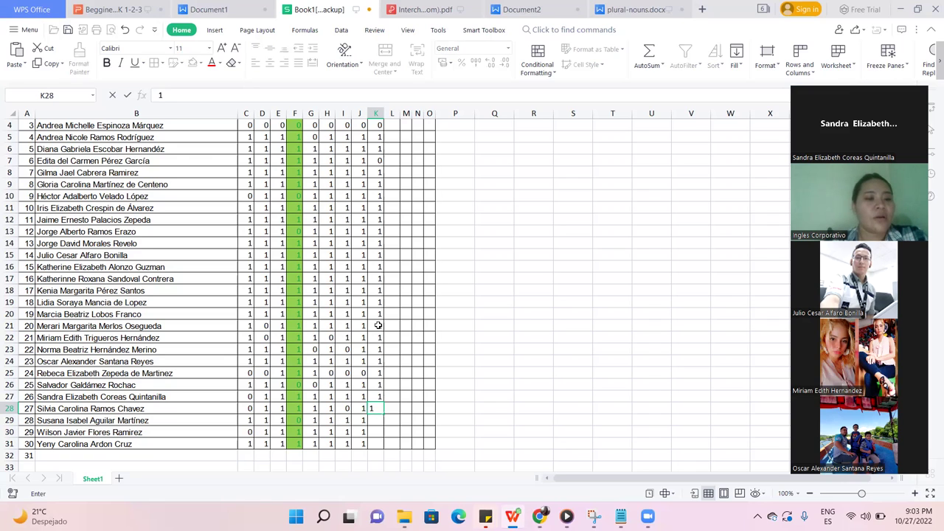
pyautogui.press('Return')
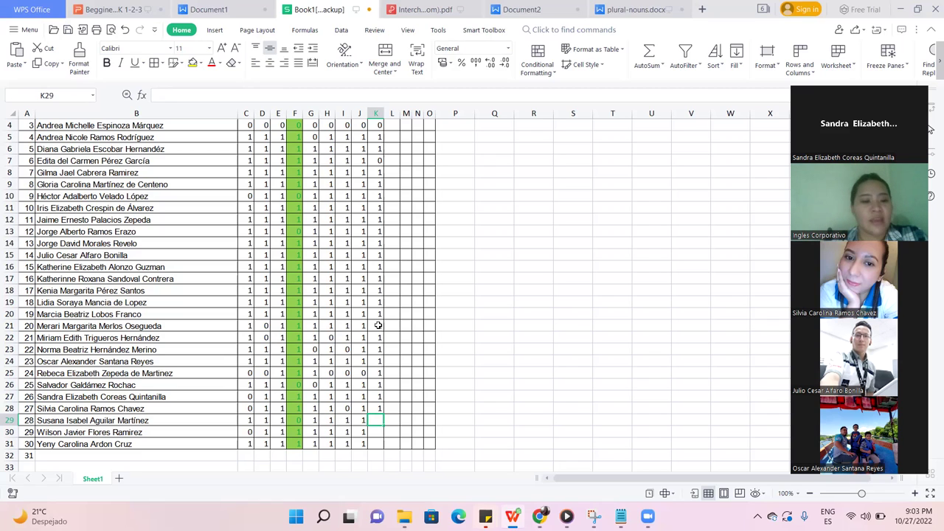
# Step: Record day 27 attendance as 1 for the last three listed participants, No. 28 through 30
pyautogui.press('Return')
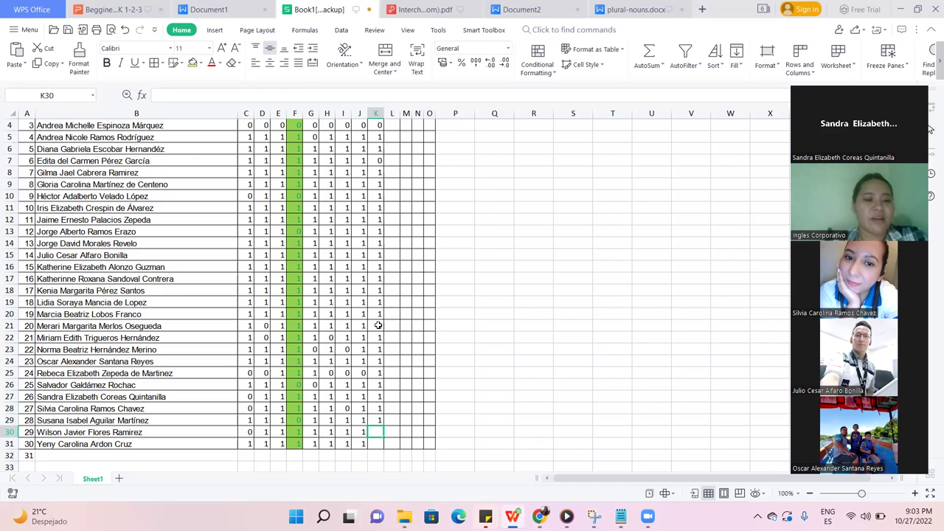
pyautogui.write('1')
pyautogui.press('Return')
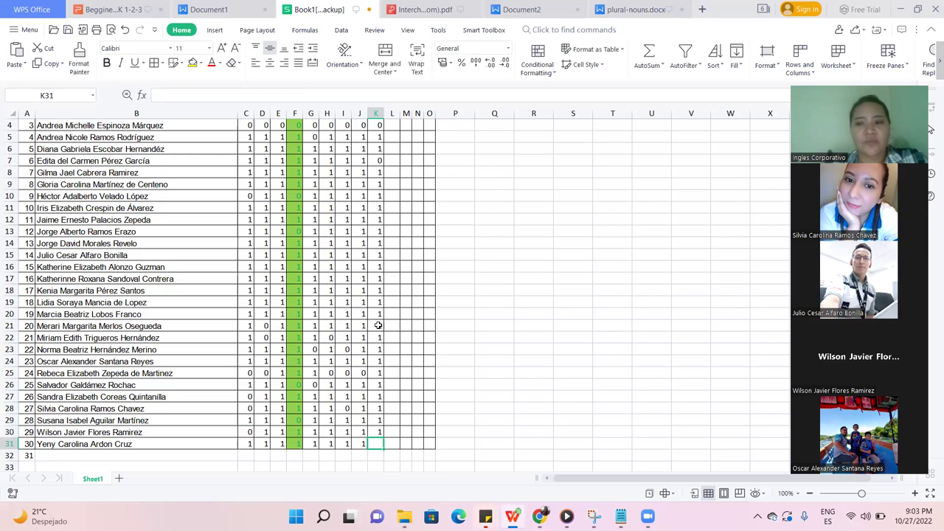
pyautogui.write('1')
pyautogui.press('Return')
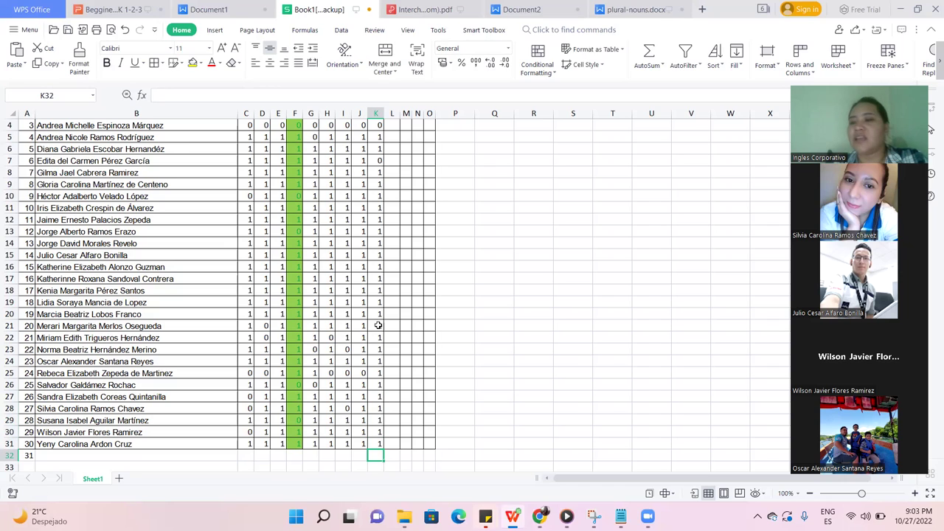